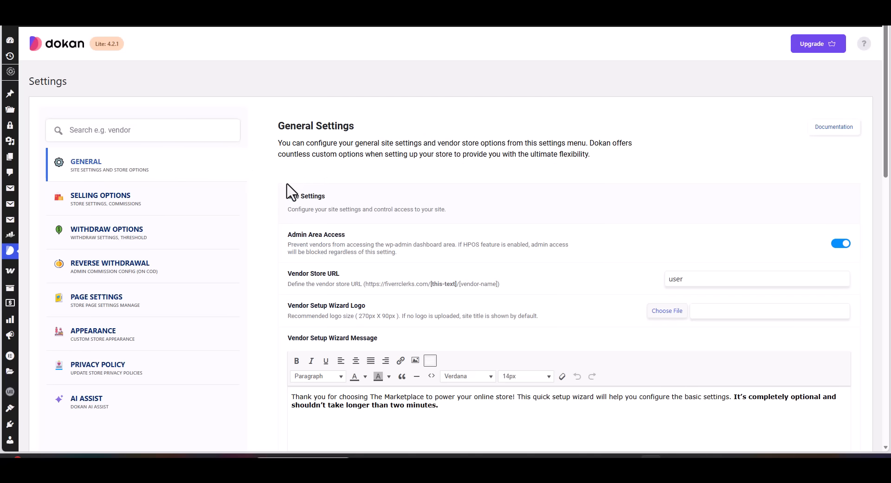
- Review the site settings in the General section, including admin area access, vendor store URL, and the setup wizard's logo size and message
{"action": "scroll", "coordinate": [407, 190], "scroll_direction": "down", "scroll_amount": 1}
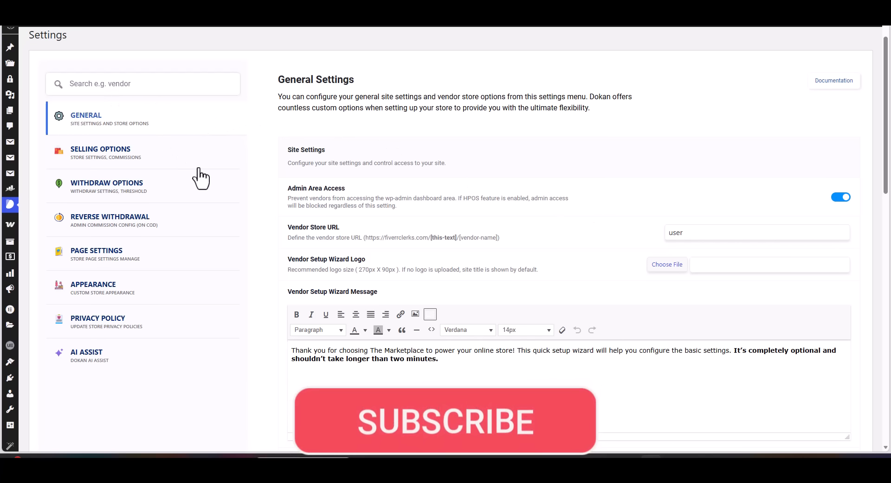
{"action": "scroll", "coordinate": [258, 195], "scroll_direction": "up", "scroll_amount": 2}
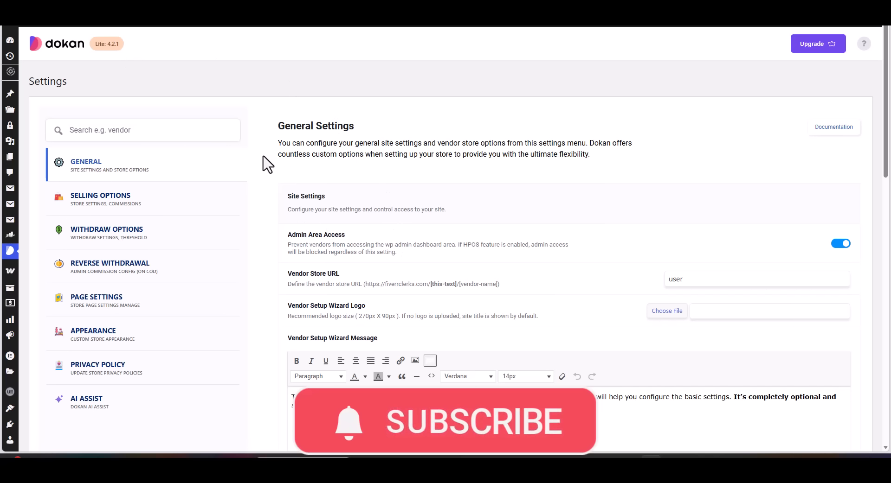
{"action": "scroll", "coordinate": [268, 164], "scroll_direction": "down", "scroll_amount": 2}
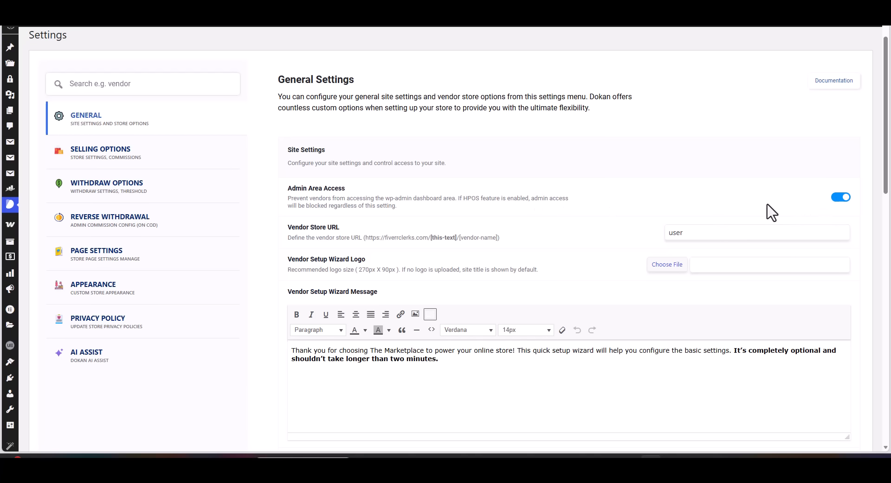
{"action": "scroll", "coordinate": [676, 204], "scroll_direction": "down", "scroll_amount": 1}
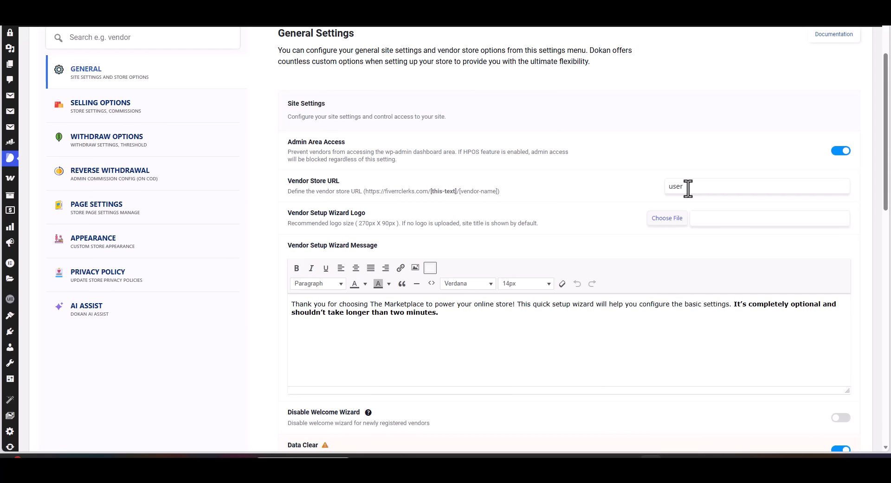
{"action": "scroll", "coordinate": [688, 189], "scroll_direction": "down", "scroll_amount": 4}
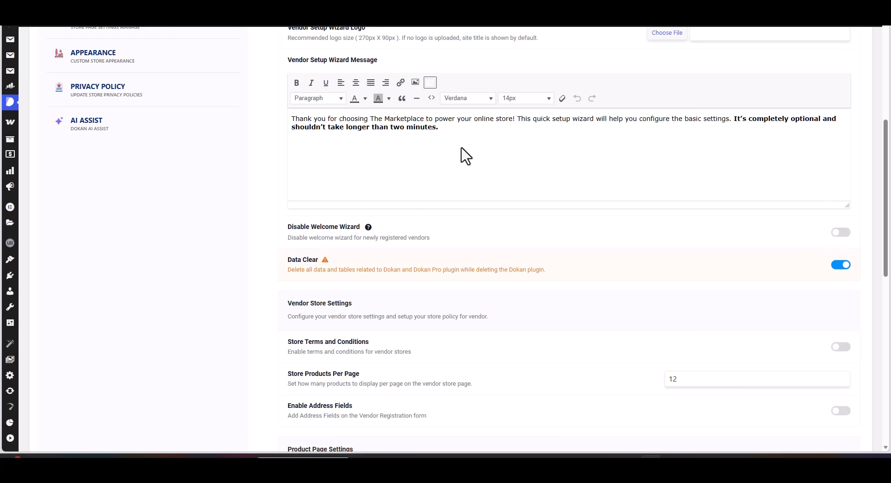
{"action": "scroll", "coordinate": [461, 148], "scroll_direction": "up", "scroll_amount": 1}
{"action": "scroll", "coordinate": [460, 148], "scroll_direction": "down", "scroll_amount": 1}
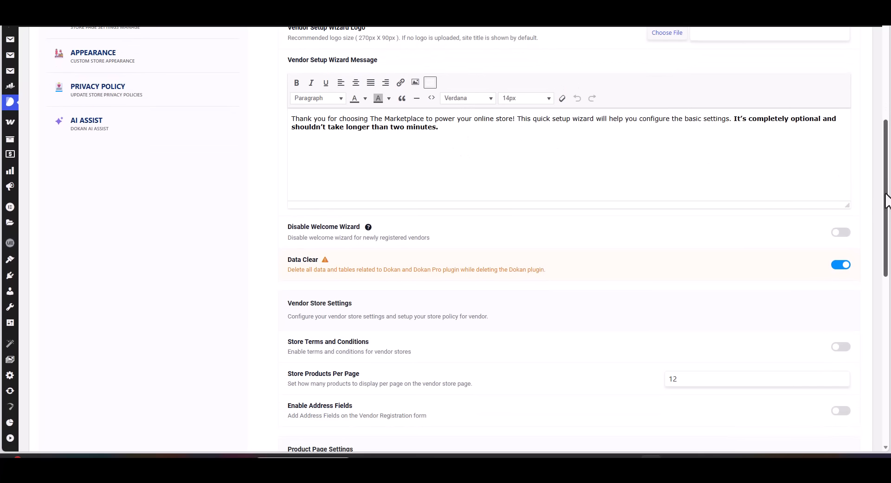
{"action": "left_click_drag", "start_coordinate": [885, 194], "coordinate": [884, 191]}
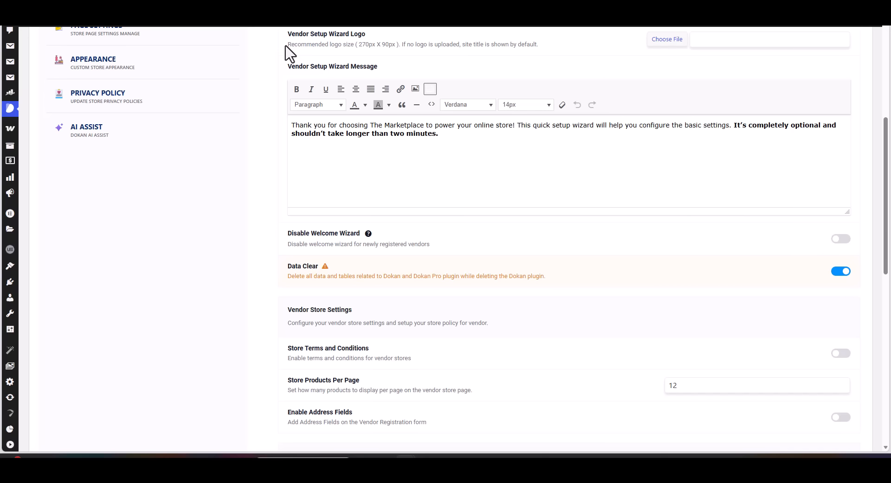
{"action": "left_click_drag", "start_coordinate": [288, 45], "coordinate": [355, 49]}
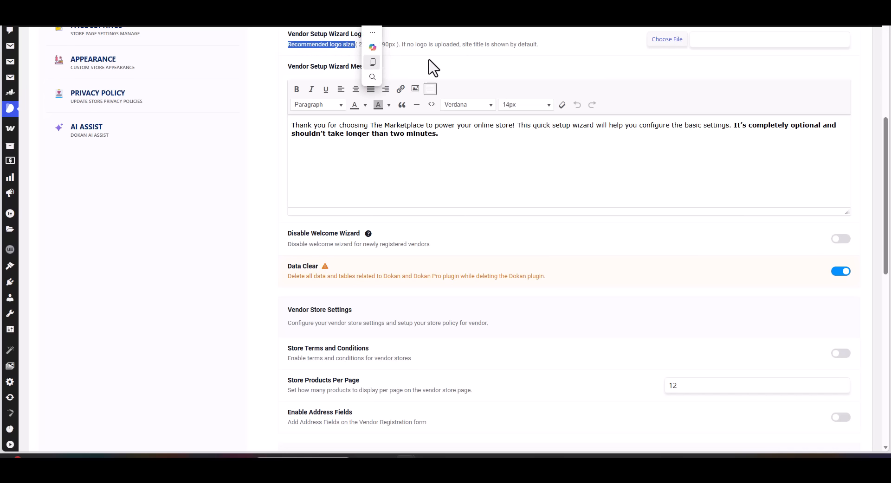
{"action": "left_click", "coordinate": [533, 67]}
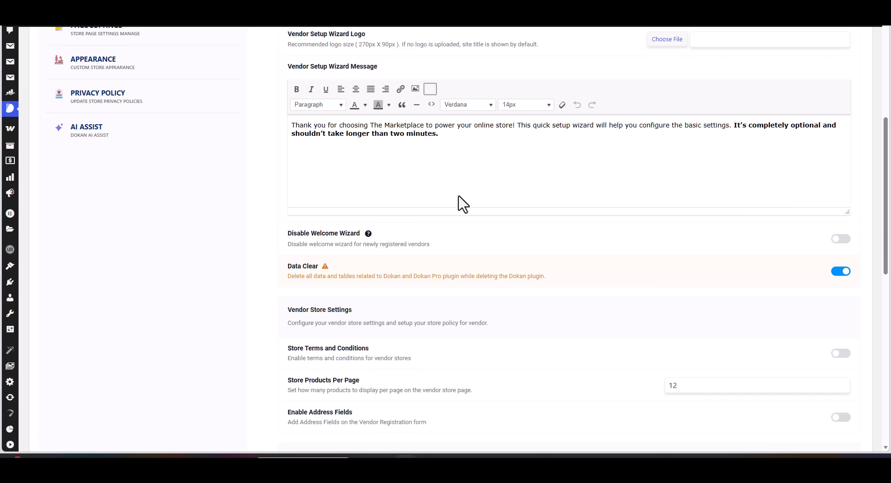
- Switch the Disable Welcome Wizard option on and back off
{"action": "scroll", "coordinate": [461, 204], "scroll_direction": "down", "scroll_amount": 2}
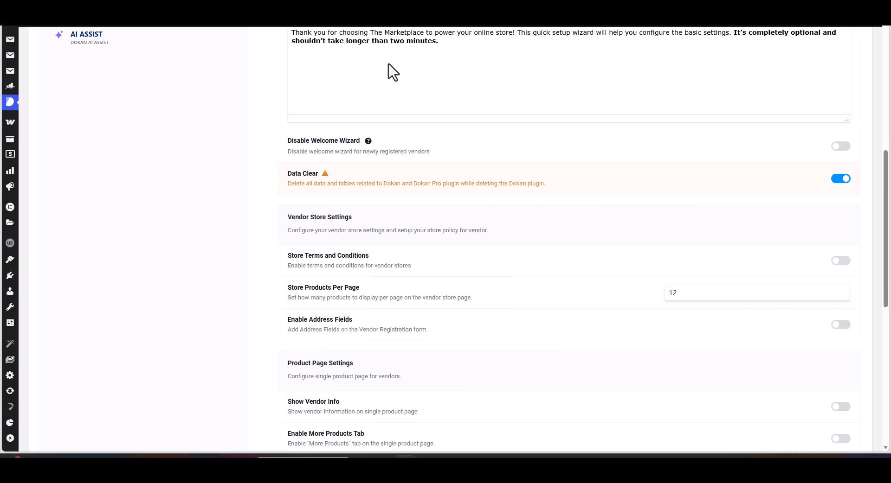
{"action": "left_click", "coordinate": [845, 147]}
{"action": "left_click", "coordinate": [846, 147]}
- Examine the vendor store settings and product page settings in the General section
{"action": "scroll", "coordinate": [428, 225], "scroll_direction": "down", "scroll_amount": 2}
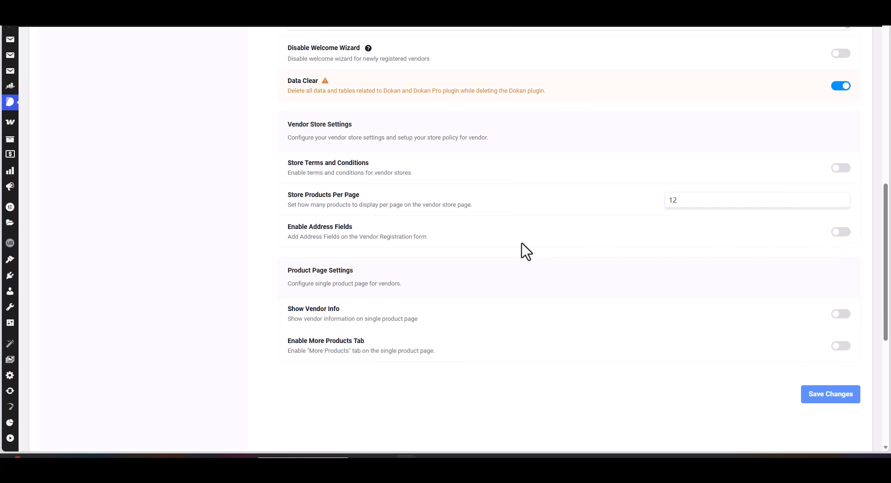
{"action": "scroll", "coordinate": [397, 285], "scroll_direction": "down", "scroll_amount": 1}
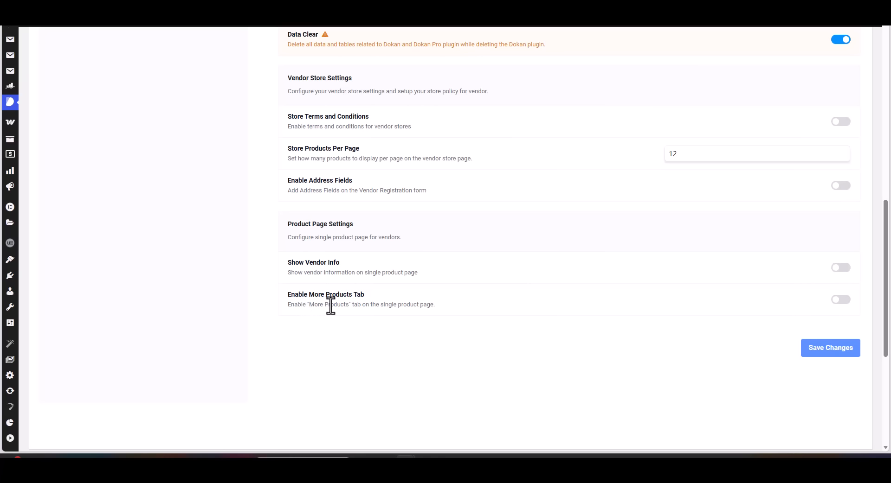
{"action": "scroll", "coordinate": [649, 302], "scroll_direction": "up", "scroll_amount": 3}
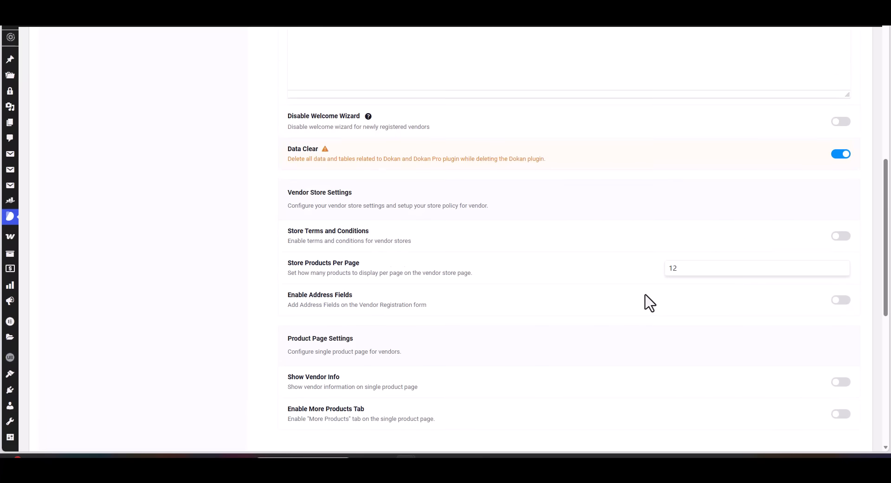
{"action": "scroll", "coordinate": [590, 288], "scroll_direction": "up", "scroll_amount": 10}
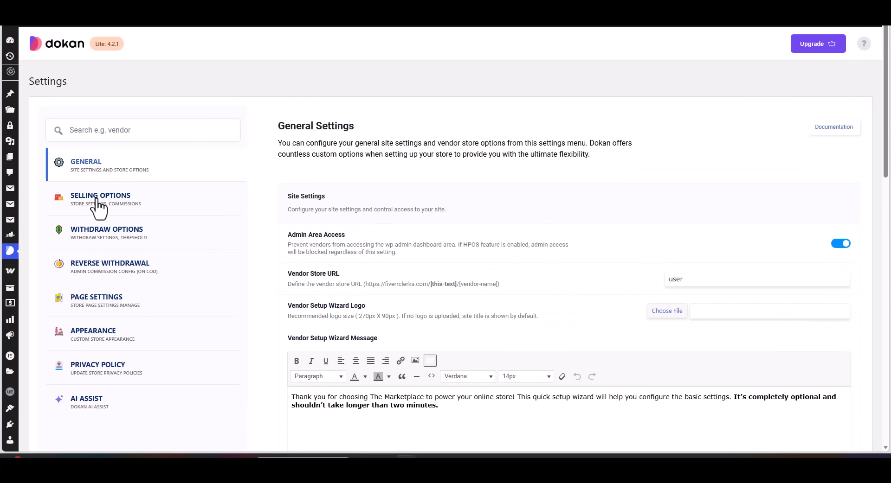
- Open the Selling Options settings and inspect the available commission types without changing the selection
{"action": "left_click", "coordinate": [96, 198]}
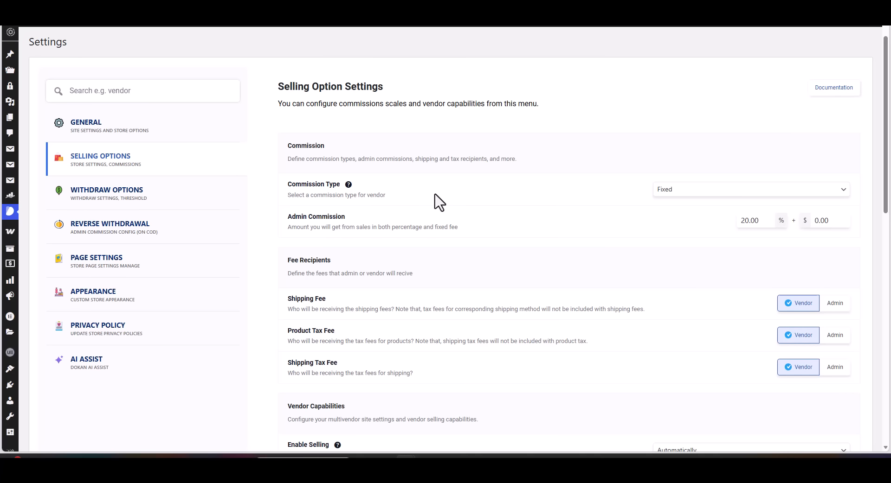
{"action": "left_click", "coordinate": [842, 192]}
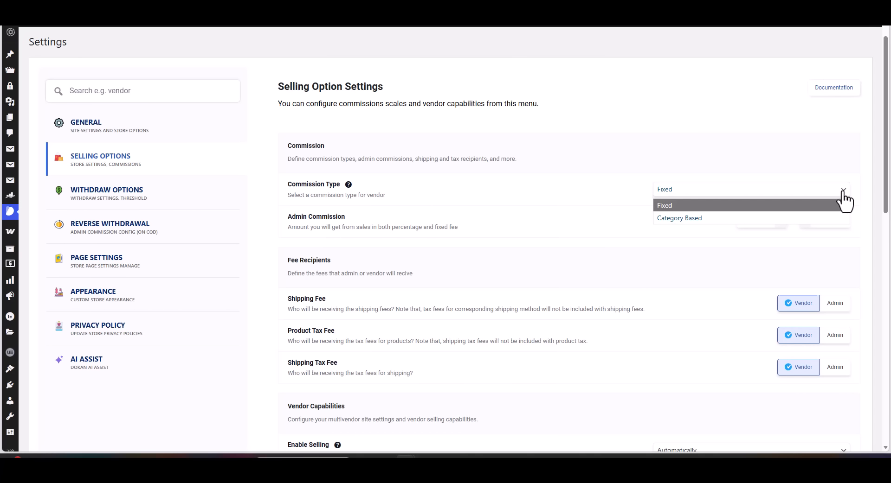
{"action": "left_click", "coordinate": [842, 193]}
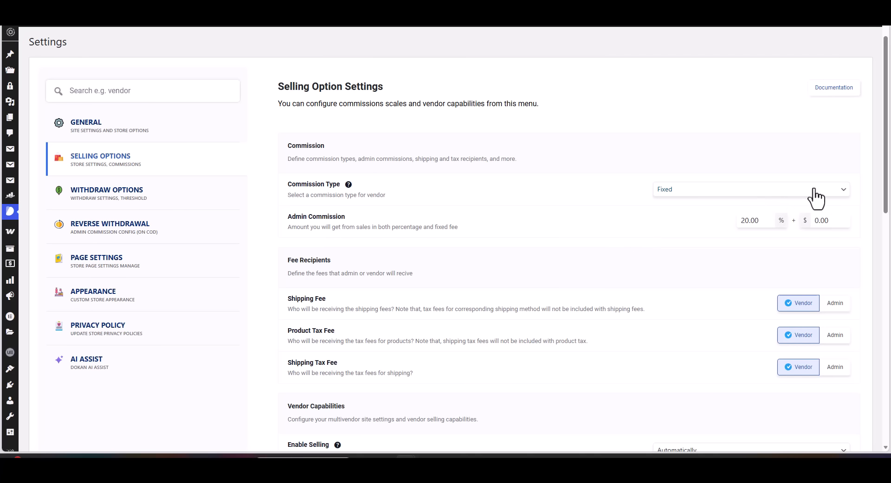
{"action": "left_click", "coordinate": [842, 190]}
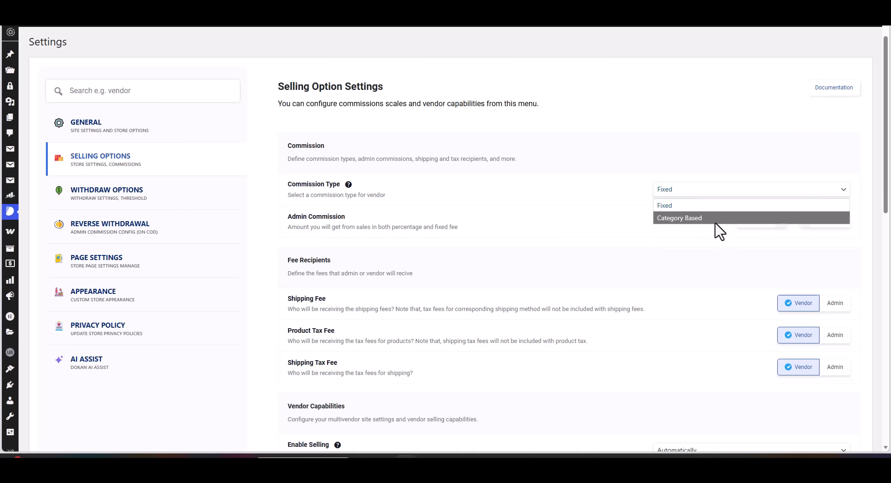
{"action": "left_click", "coordinate": [594, 169]}
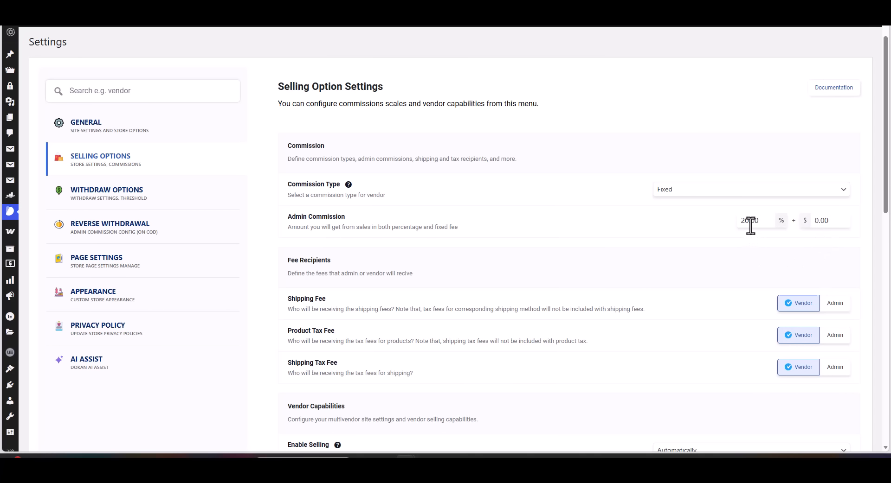
- Review the fee recipients and inspect the choices for enabling selling for newly registered vendors, keeping the selection
{"action": "scroll", "coordinate": [747, 246], "scroll_direction": "down", "scroll_amount": 2}
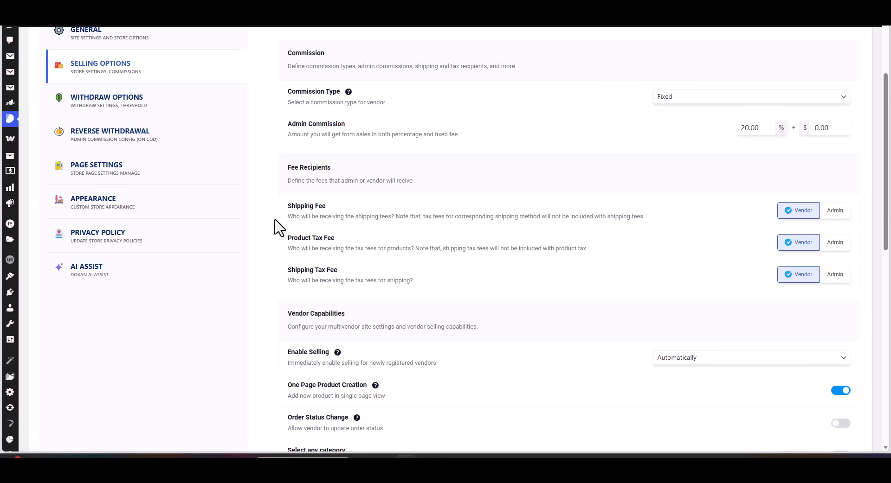
{"action": "scroll", "coordinate": [399, 220], "scroll_direction": "down", "scroll_amount": 1}
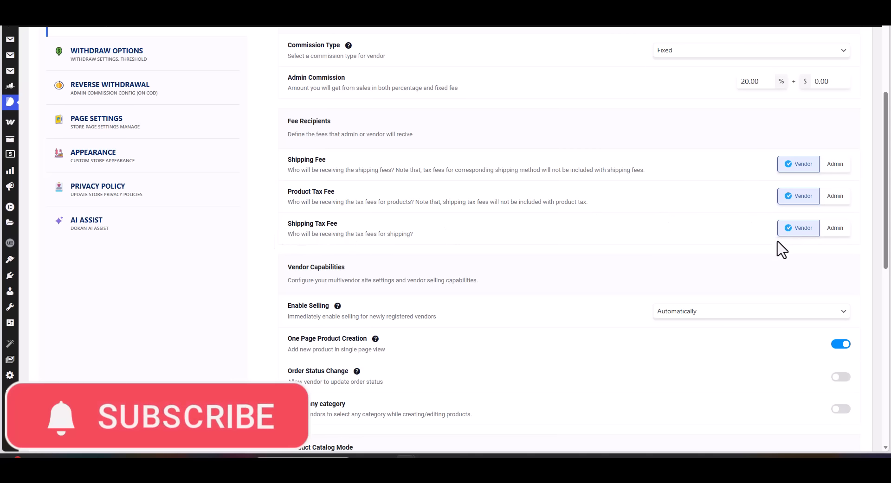
{"action": "scroll", "coordinate": [780, 246], "scroll_direction": "down", "scroll_amount": 2}
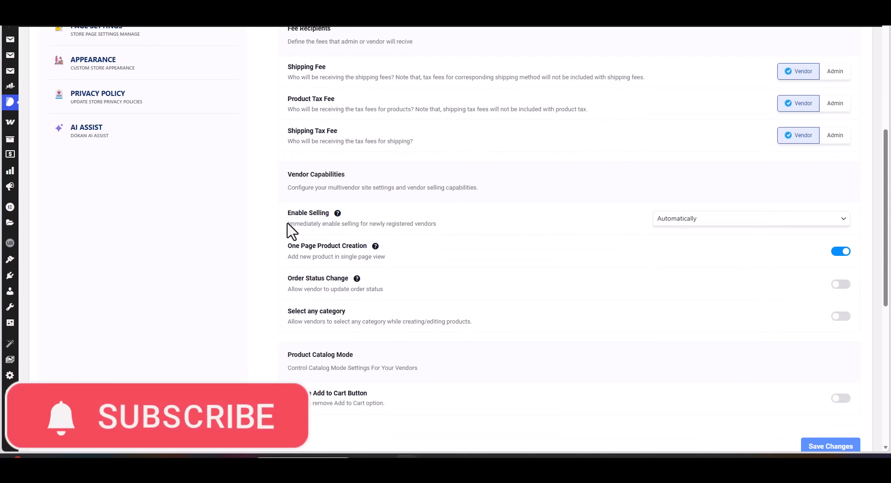
{"action": "left_click", "coordinate": [843, 230]}
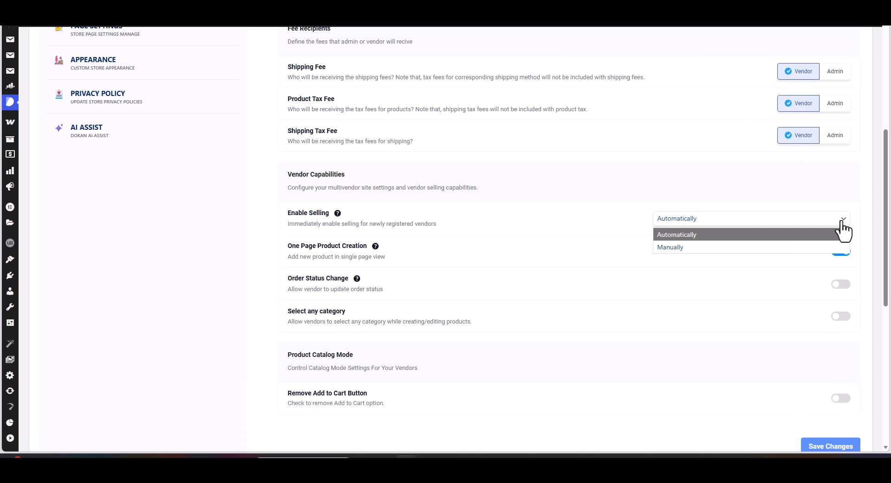
{"action": "left_click", "coordinate": [842, 222]}
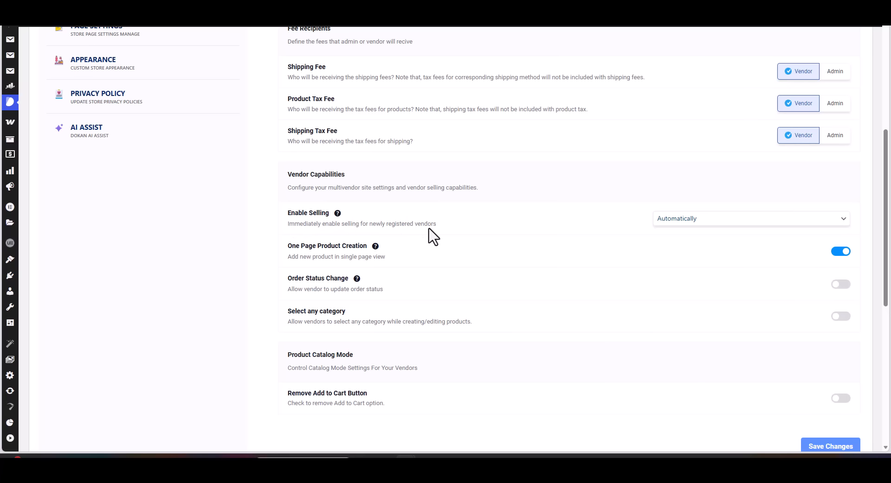
{"action": "left_click", "coordinate": [697, 227]}
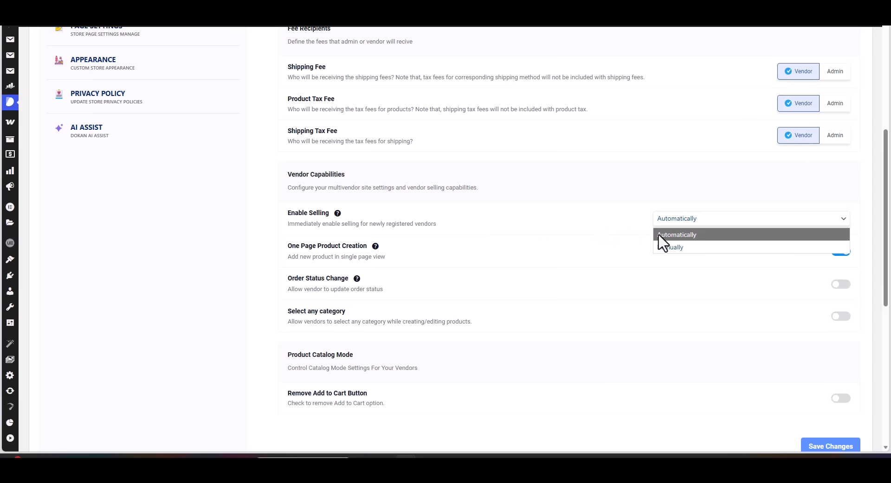
{"action": "left_click", "coordinate": [562, 216]}
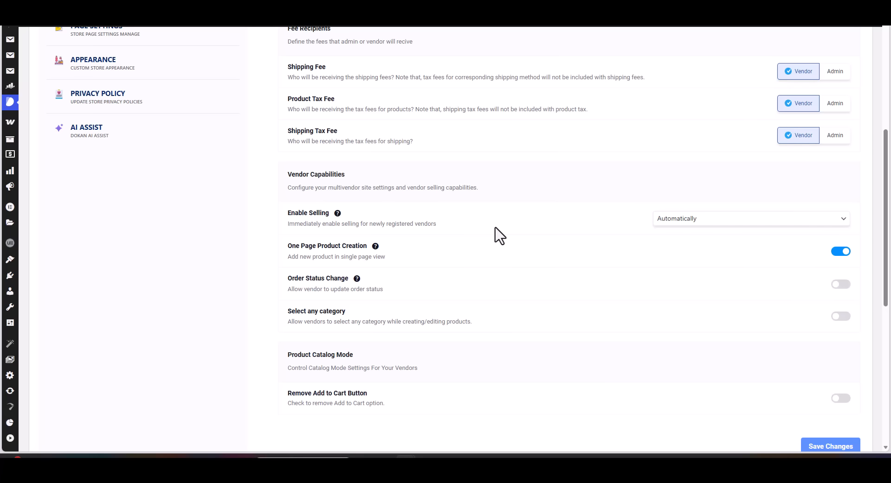
- Examine the One Page Product Creation option and its description under Vendor Capabilities
{"action": "scroll", "coordinate": [495, 228], "scroll_direction": "down", "scroll_amount": 1}
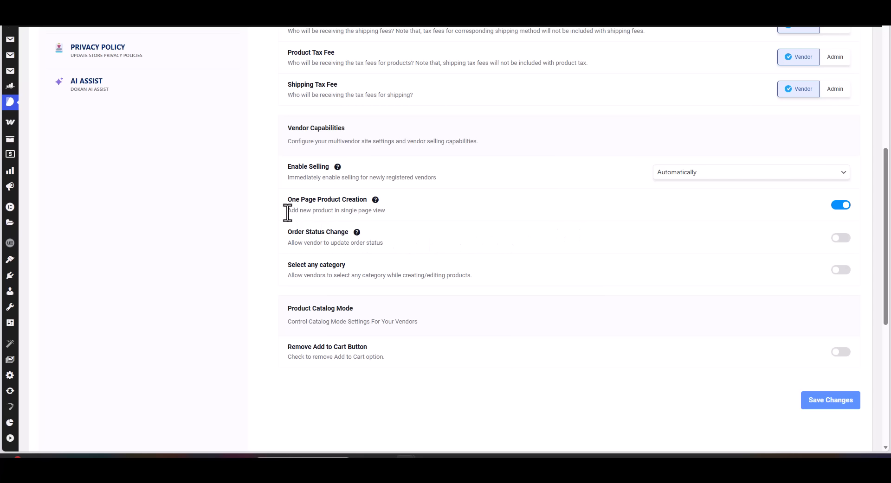
{"action": "left_click_drag", "start_coordinate": [384, 212], "coordinate": [290, 212]}
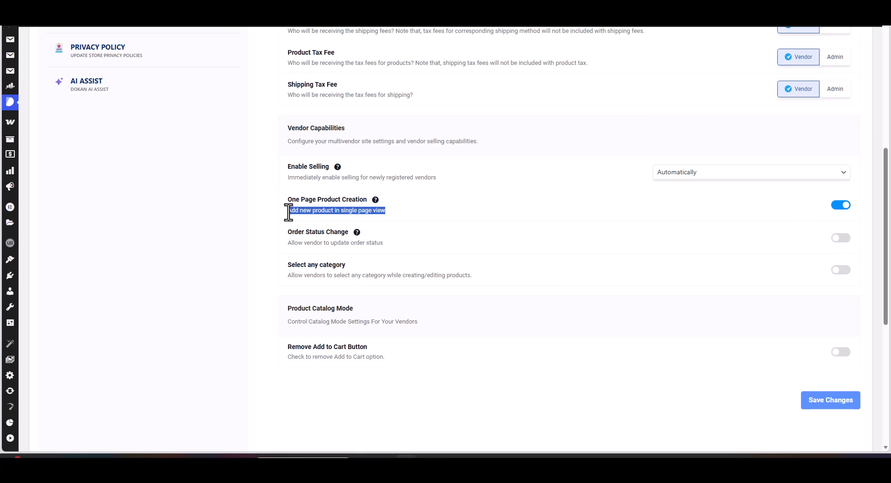
{"action": "left_click", "coordinate": [413, 218]}
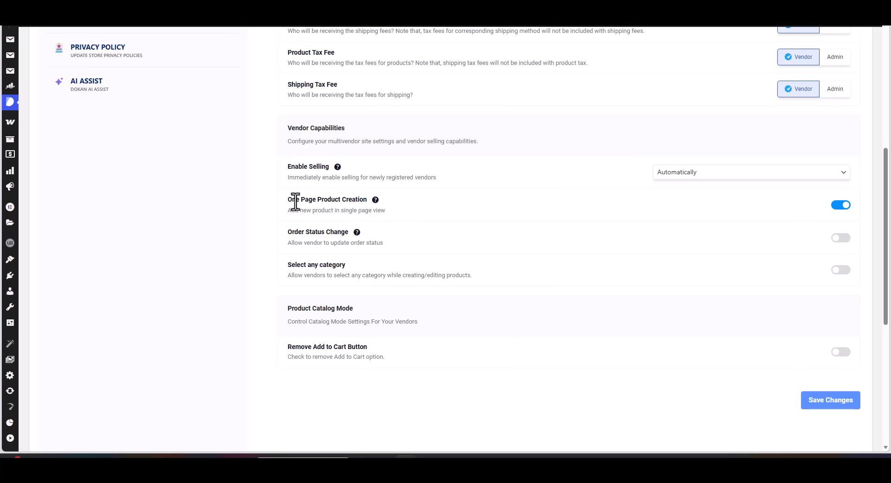
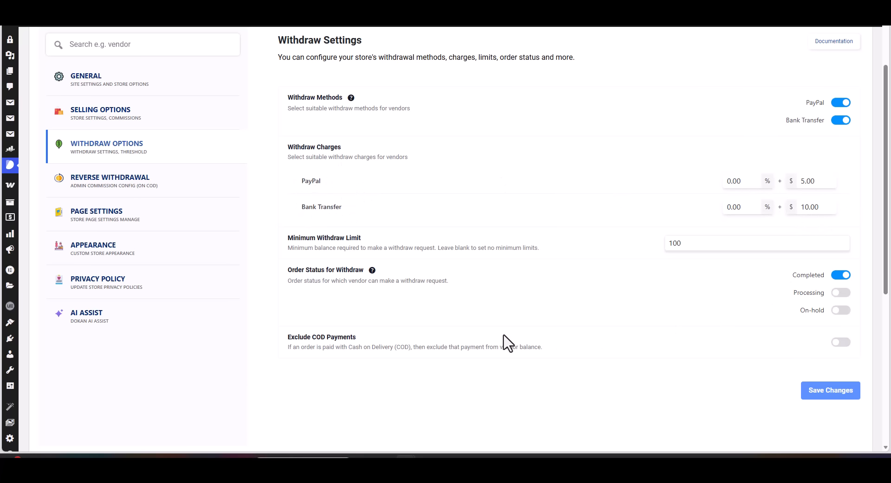
- Finish reviewing the withdraw settings, then open Reverse Withdrawal and inspect its billing types, balance threshold and grace period
{"action": "scroll", "coordinate": [298, 252], "scroll_direction": "down", "scroll_amount": 1}
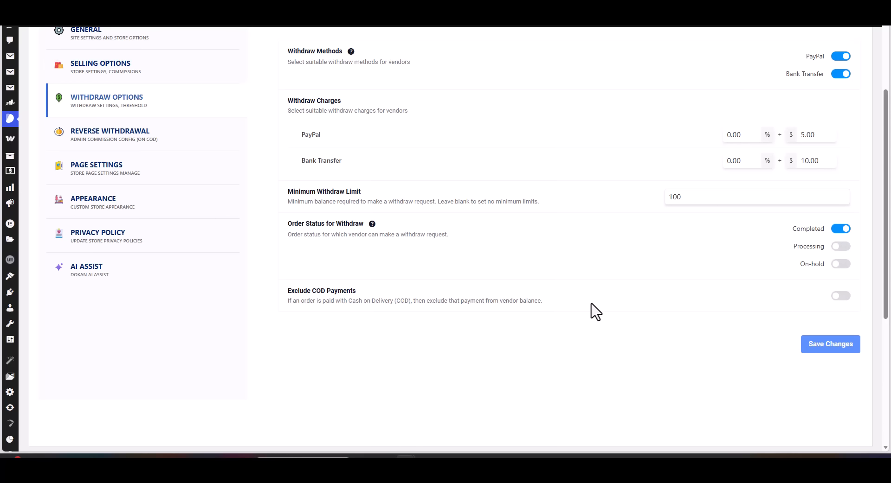
{"action": "left_click", "coordinate": [114, 139]}
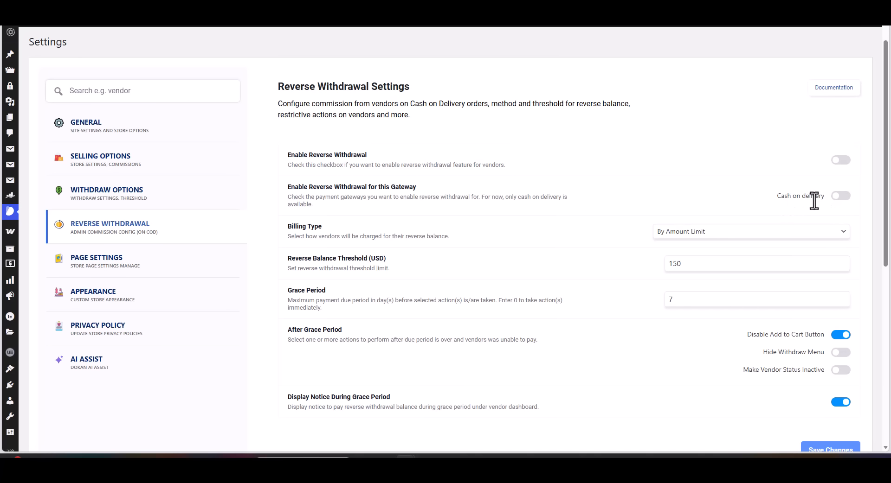
{"action": "scroll", "coordinate": [583, 185], "scroll_direction": "down", "scroll_amount": 2}
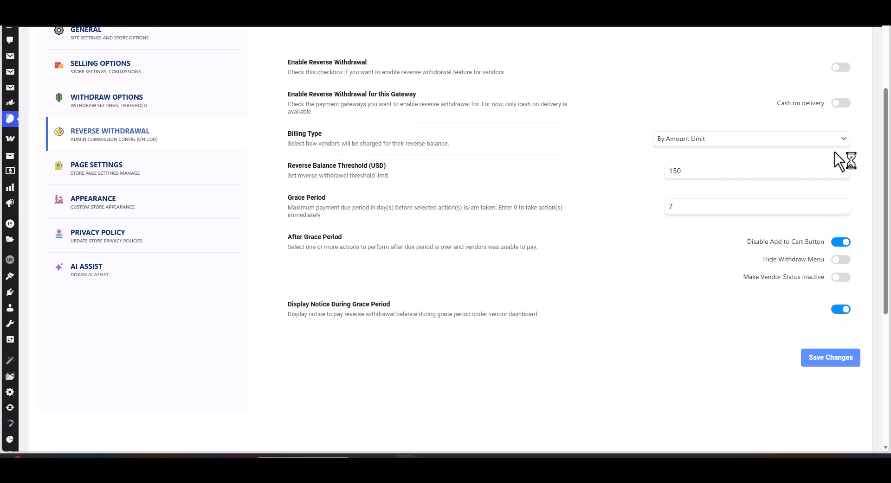
{"action": "left_click", "coordinate": [843, 139]}
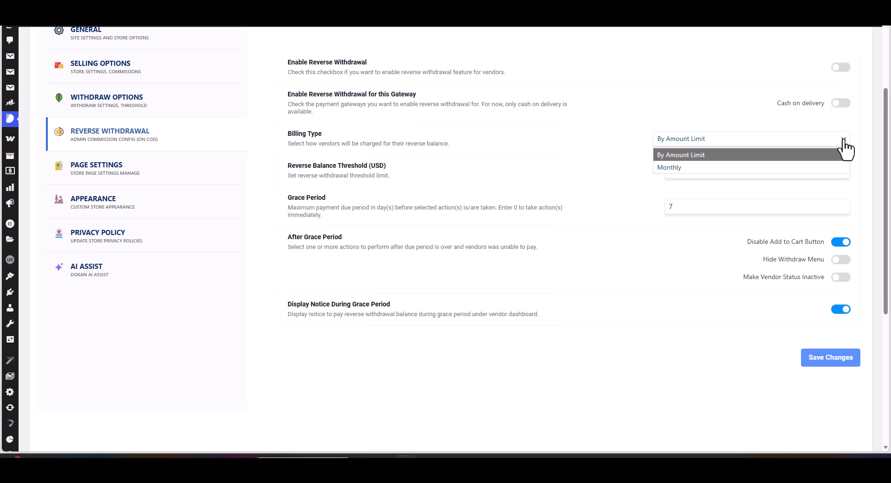
{"action": "left_click", "coordinate": [843, 141]}
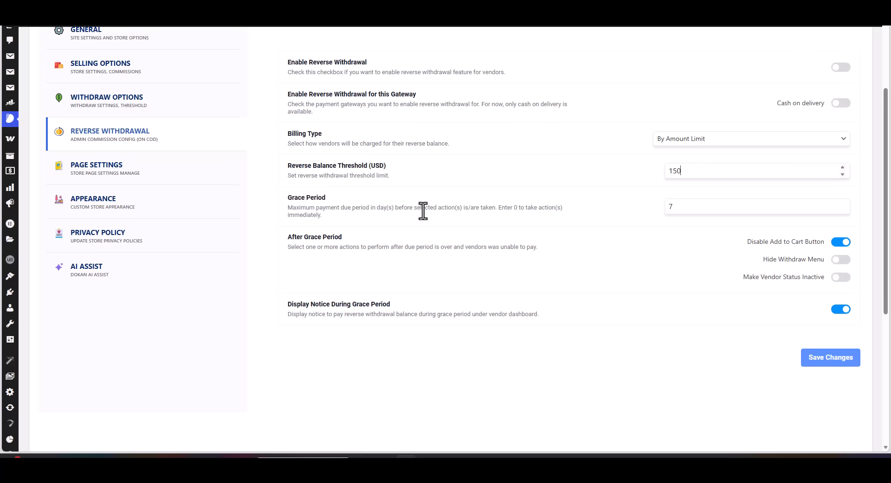
{"action": "left_click", "coordinate": [670, 210]}
{"action": "type", "text": "7"}
- Open Page Settings and inspect the pages available for Store Listing and the Terms and Conditions Page, keeping the current selections
{"action": "left_click", "coordinate": [94, 181]}
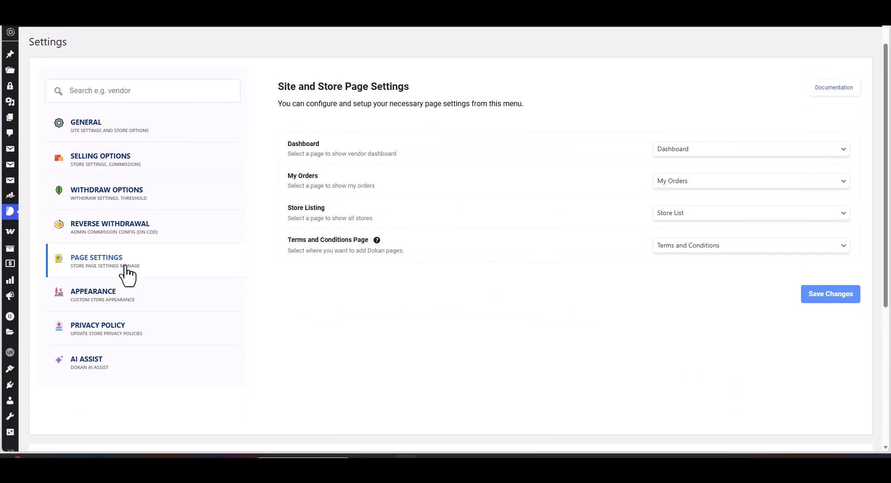
{"action": "scroll", "coordinate": [357, 180], "scroll_direction": "up", "scroll_amount": 1}
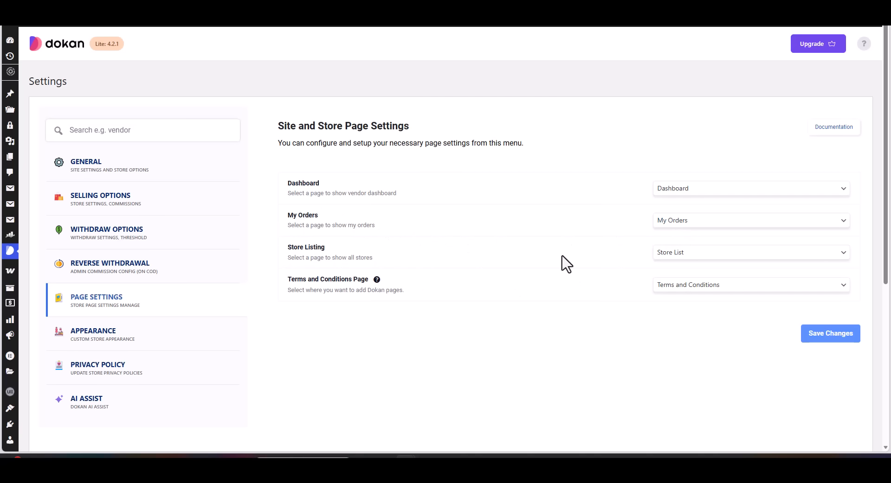
{"action": "left_click", "coordinate": [844, 254]}
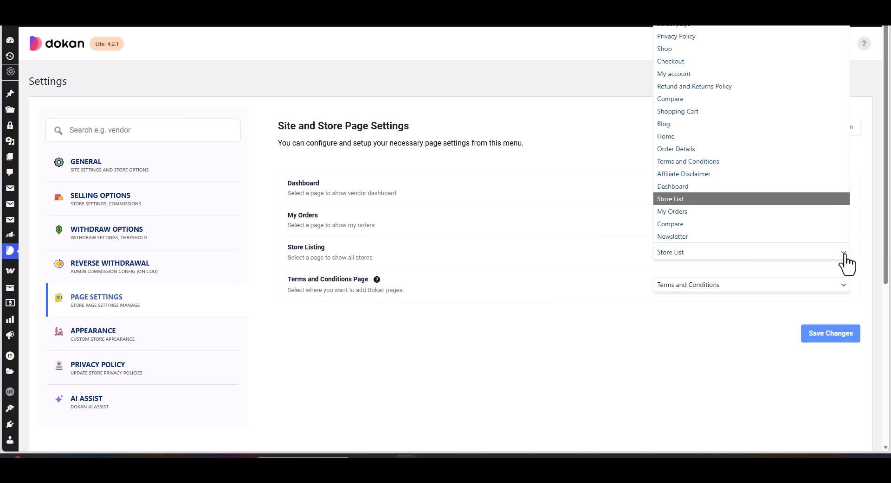
{"action": "left_click", "coordinate": [844, 255]}
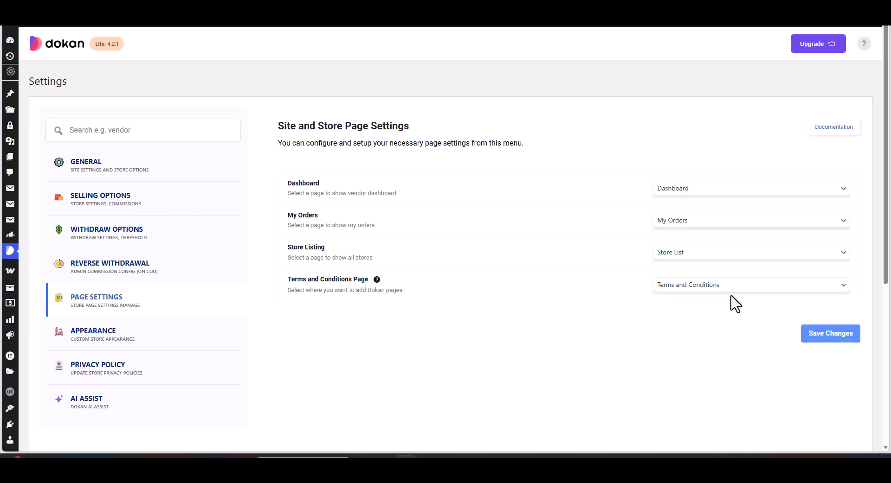
{"action": "left_click", "coordinate": [844, 292]}
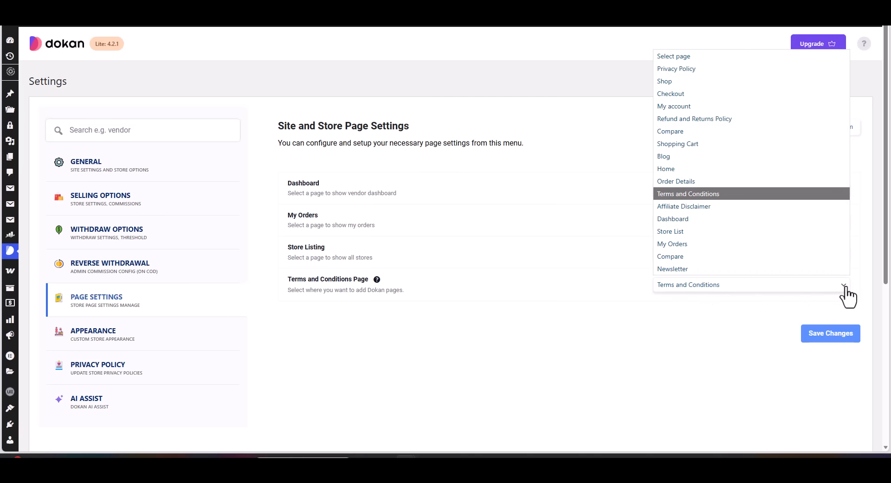
{"action": "left_click", "coordinate": [847, 296]}
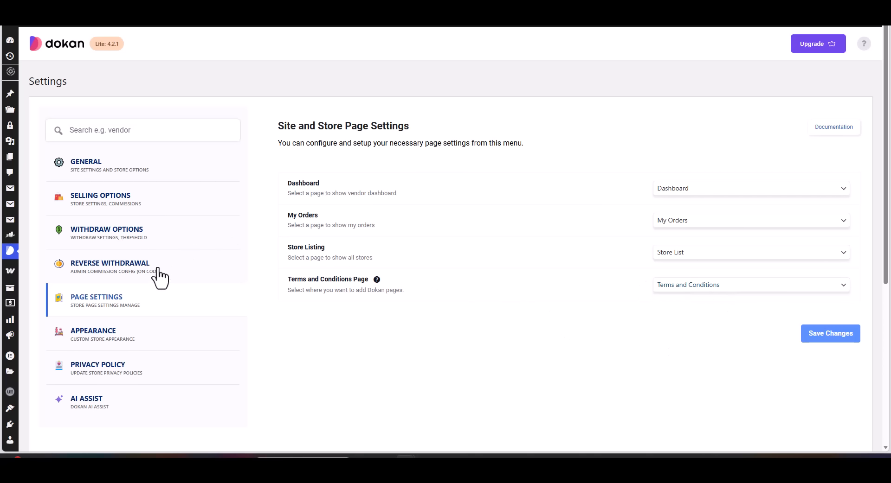
- Open the Appearance settings and review the dashboard style, map and Google reCAPTCHA options, including the site key and secret key fields
{"action": "left_click", "coordinate": [84, 333]}
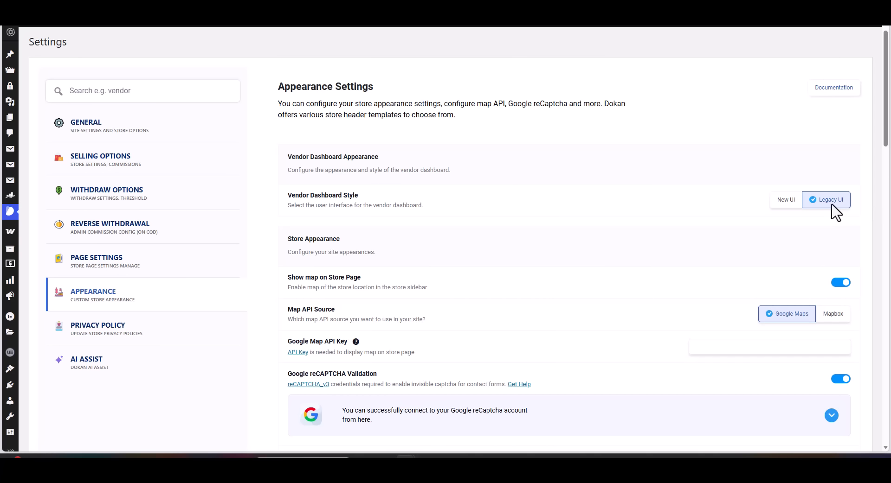
{"action": "scroll", "coordinate": [830, 218], "scroll_direction": "down", "scroll_amount": 2}
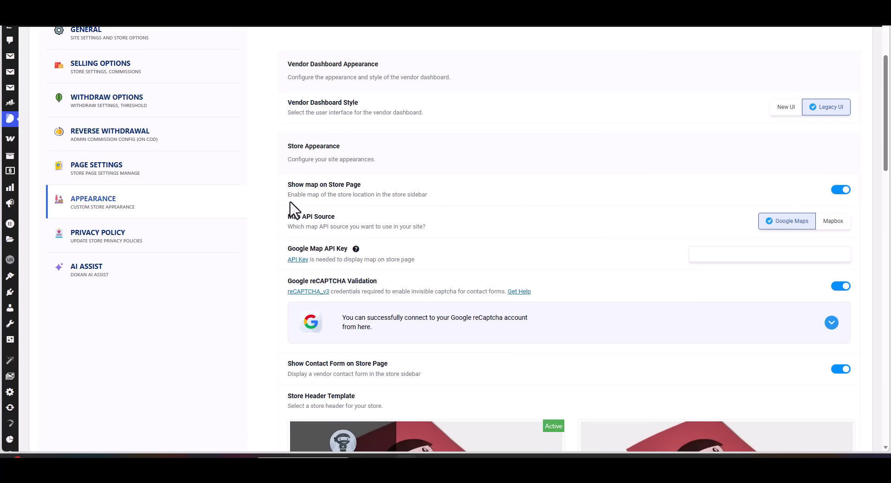
{"action": "scroll", "coordinate": [298, 233], "scroll_direction": "down", "scroll_amount": 1}
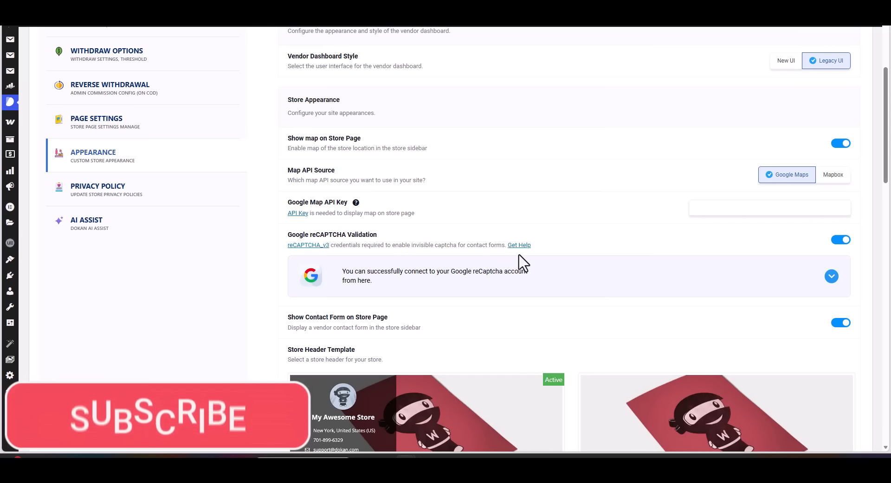
{"action": "scroll", "coordinate": [521, 261], "scroll_direction": "down", "scroll_amount": 3}
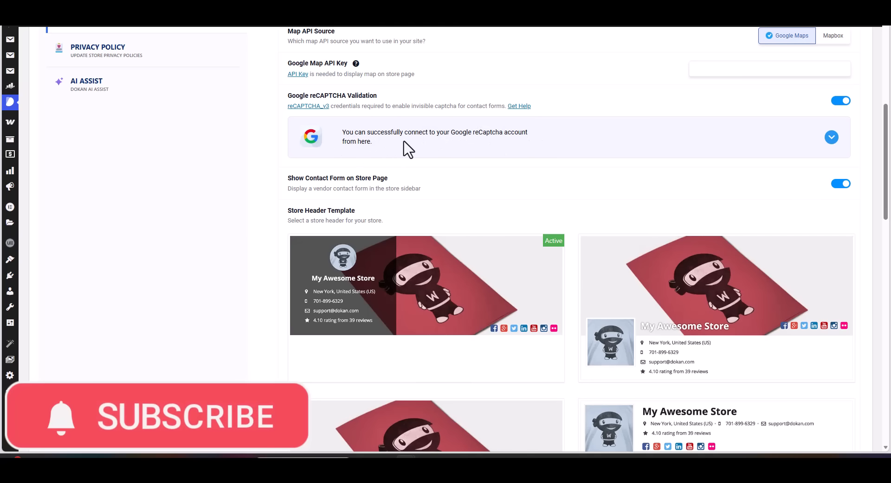
{"action": "left_click", "coordinate": [831, 138]}
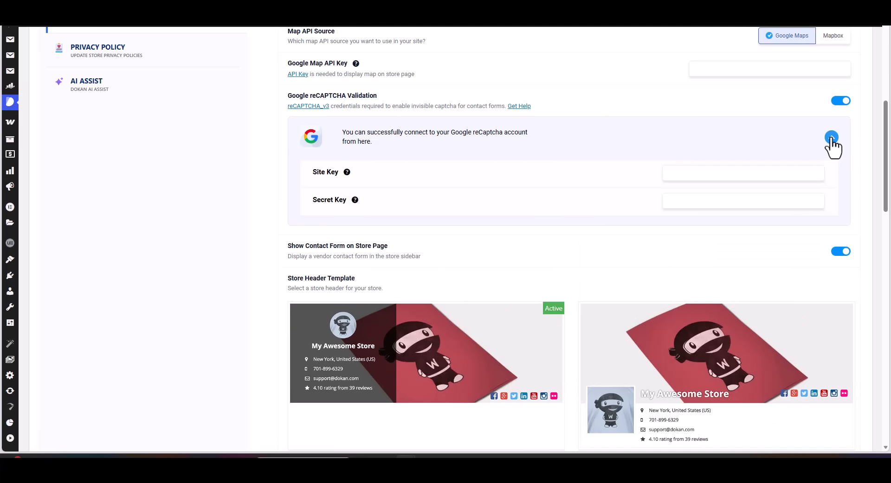
{"action": "left_click", "coordinate": [831, 137]}
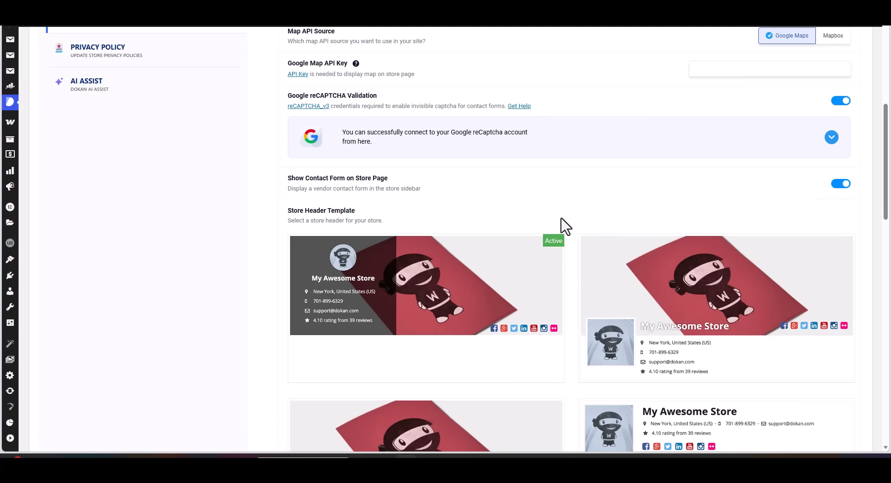
- Examine the available store header templates and the default store banner in the Appearance settings
{"action": "scroll", "coordinate": [562, 226], "scroll_direction": "down", "scroll_amount": 2}
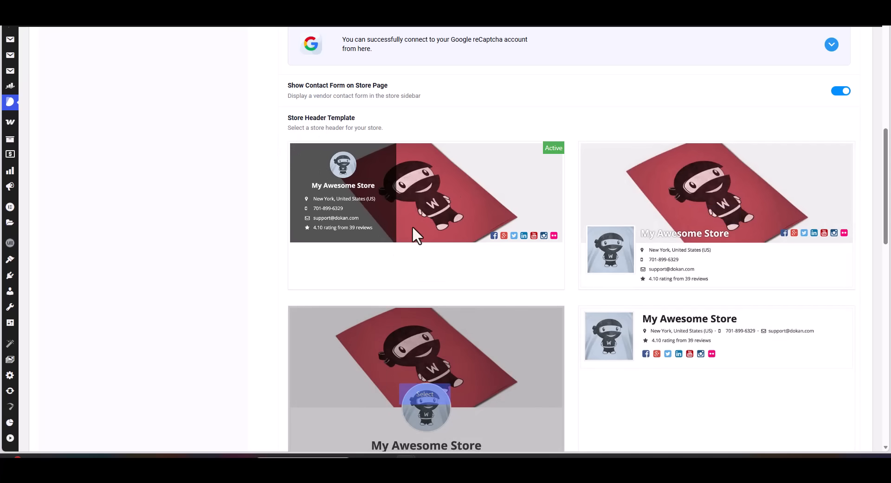
{"action": "scroll", "coordinate": [409, 199], "scroll_direction": "down", "scroll_amount": 4}
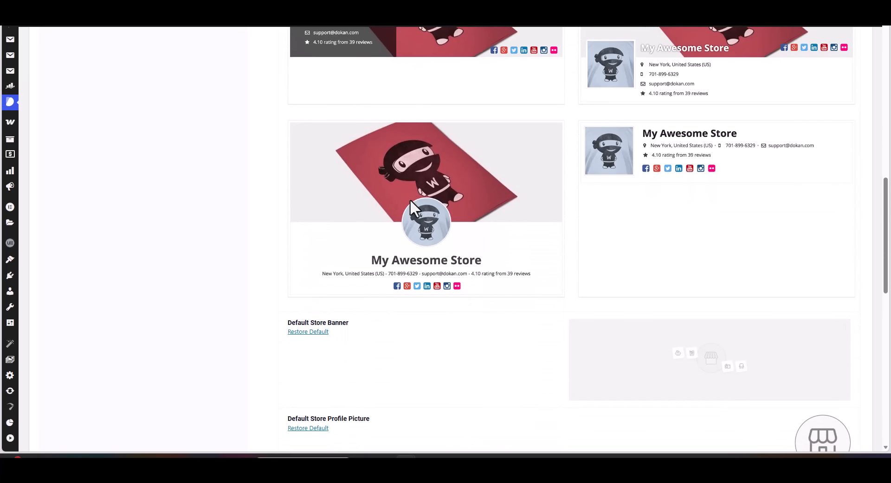
{"action": "scroll", "coordinate": [410, 199], "scroll_direction": "up", "scroll_amount": 2}
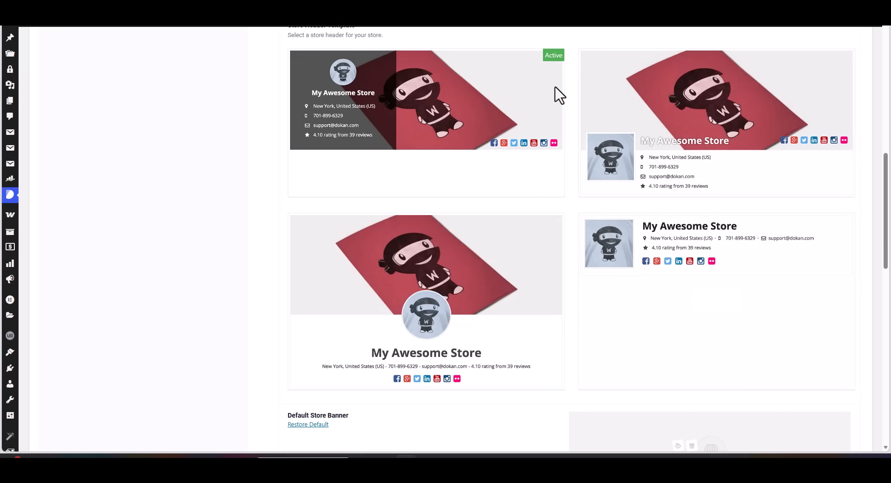
{"action": "scroll", "coordinate": [558, 93], "scroll_direction": "up", "scroll_amount": 1}
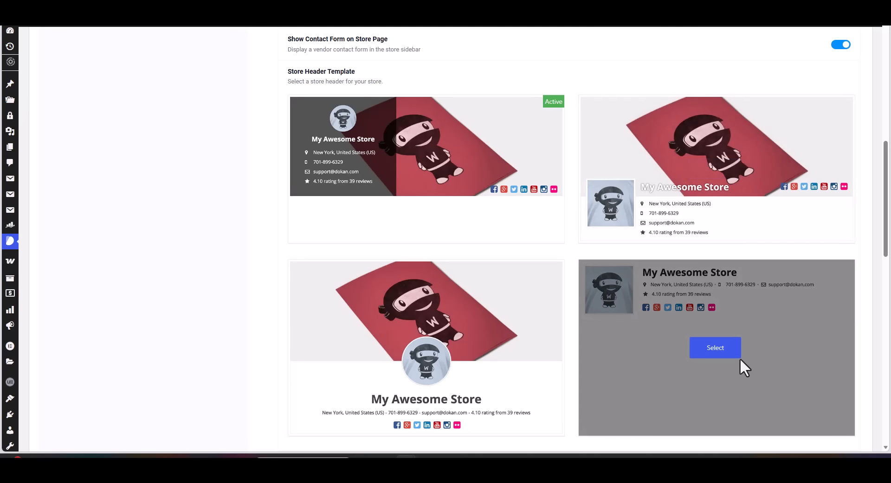
{"action": "mouse_move", "coordinate": [408, 351]}
{"action": "scroll", "coordinate": [265, 251], "scroll_direction": "up", "scroll_amount": 6}
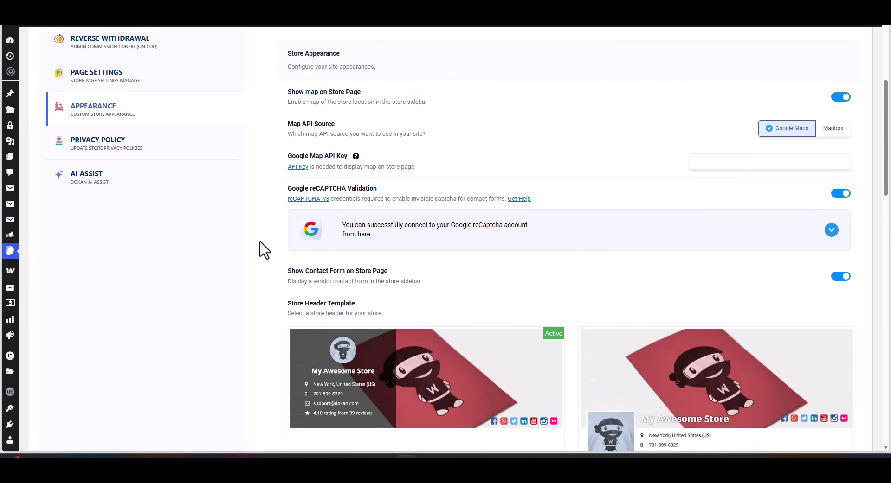
- Open the Privacy Policy settings, inspect the selectable privacy pages without choosing one, and review the policy text
{"action": "left_click", "coordinate": [111, 239]}
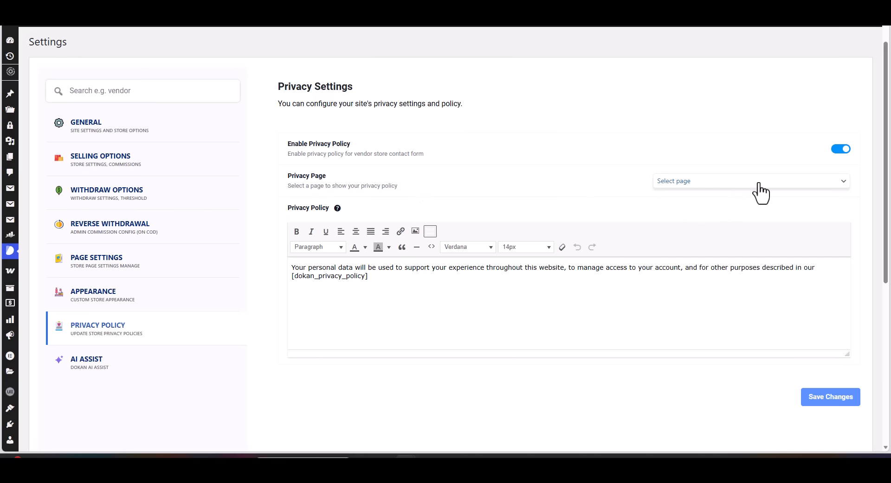
{"action": "left_click", "coordinate": [783, 184]}
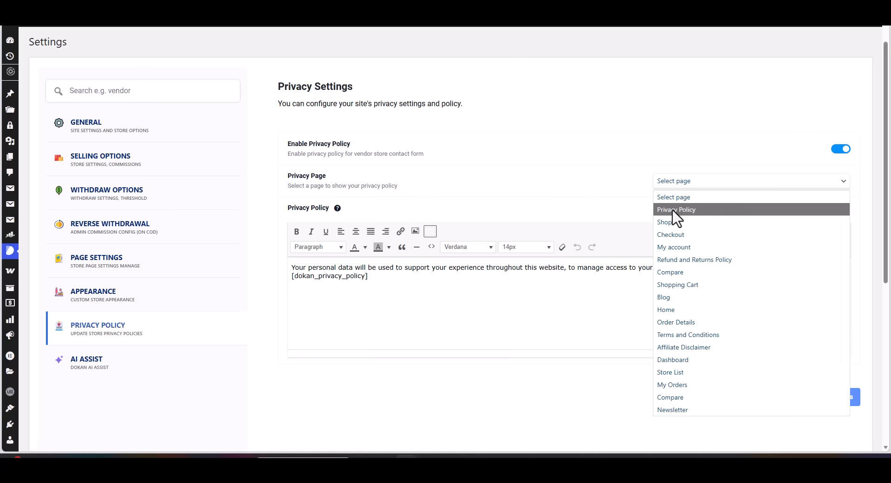
{"action": "left_click", "coordinate": [676, 153]}
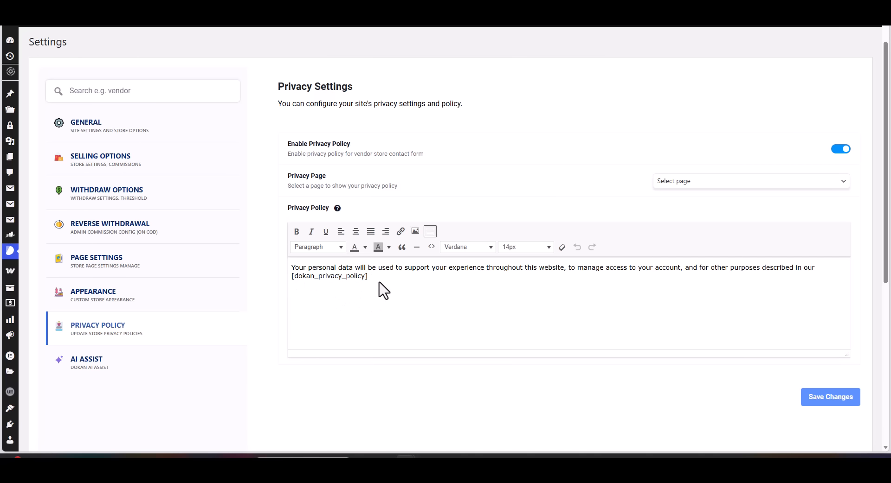
{"action": "scroll", "coordinate": [400, 291], "scroll_direction": "down", "scroll_amount": 2}
{"action": "scroll", "coordinate": [399, 291], "scroll_direction": "up", "scroll_amount": 1}
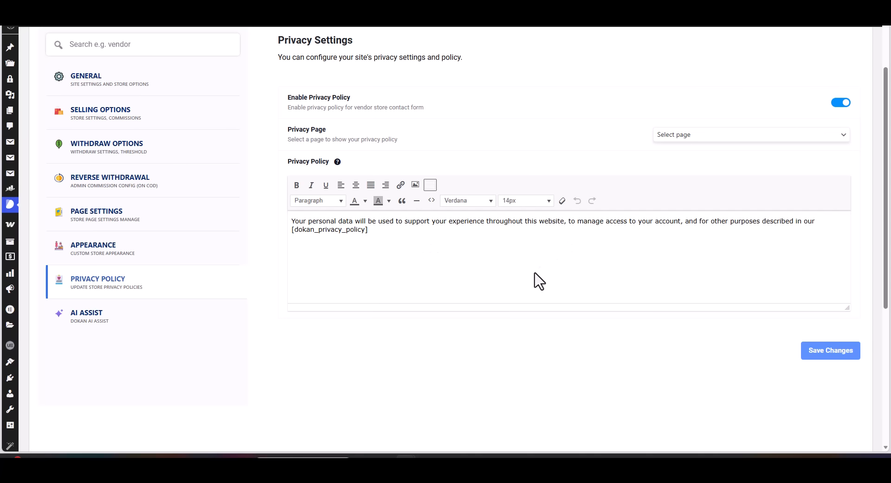
- Open the AI Assist settings and inspect the available engines and OpenAI models, keeping the current selections
{"action": "left_click", "coordinate": [87, 320]}
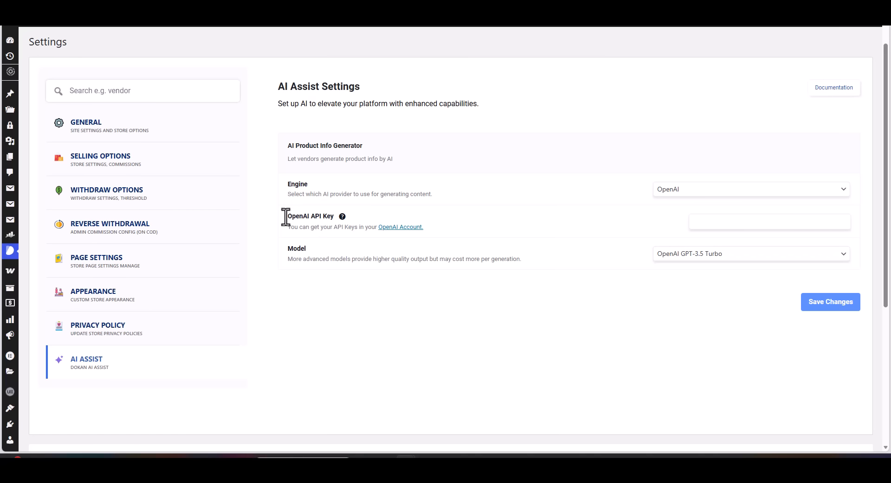
{"action": "left_click", "coordinate": [706, 191]}
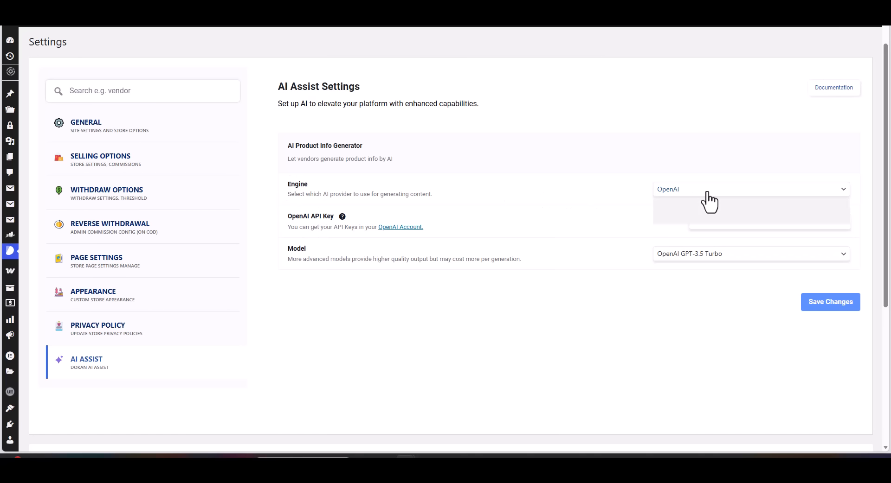
{"action": "left_click", "coordinate": [707, 192]}
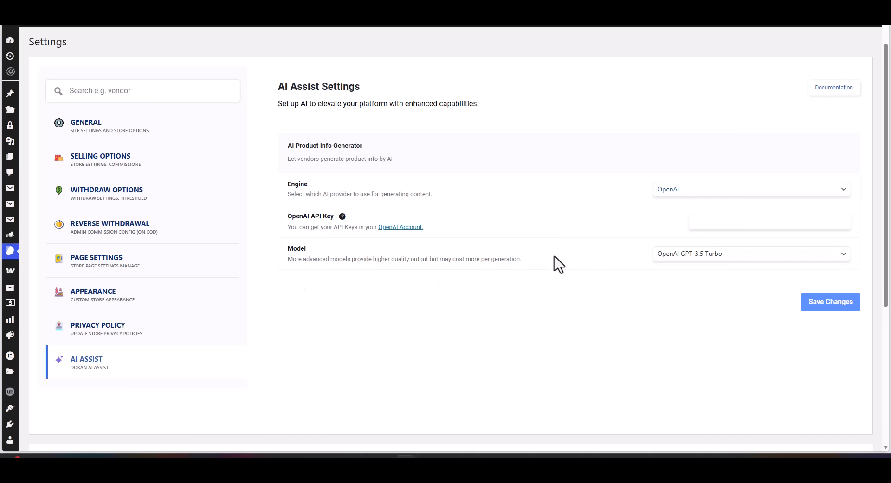
{"action": "left_click", "coordinate": [751, 254]}
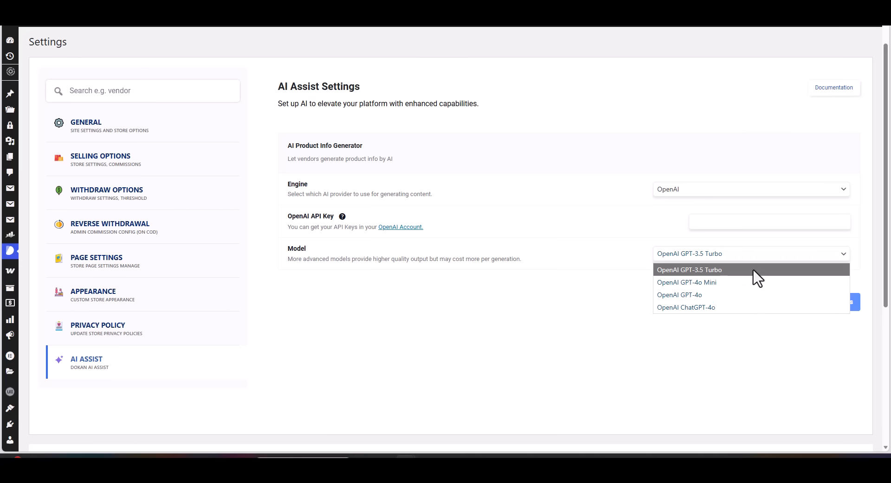
{"action": "left_click", "coordinate": [548, 178]}
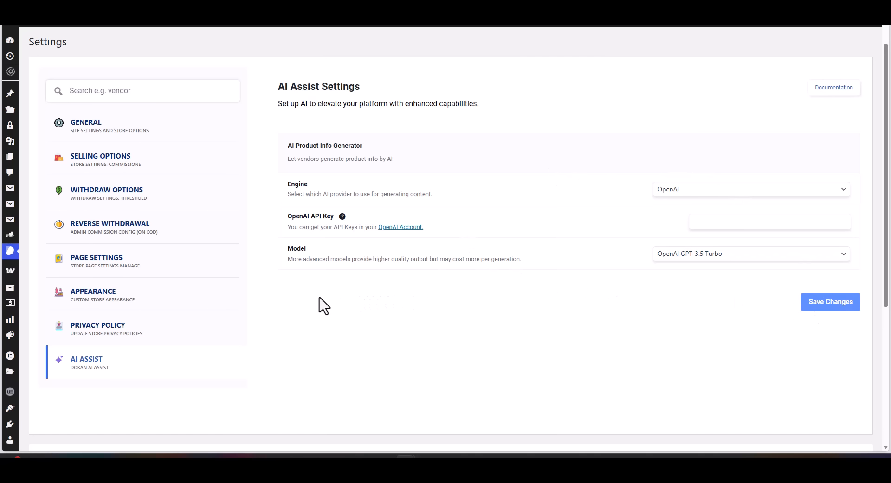
{"action": "scroll", "coordinate": [323, 305], "scroll_direction": "up", "scroll_amount": 1}
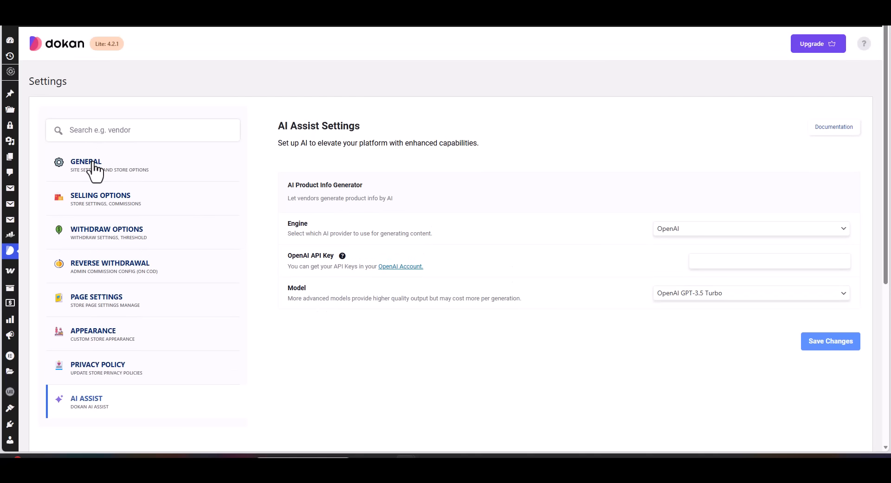